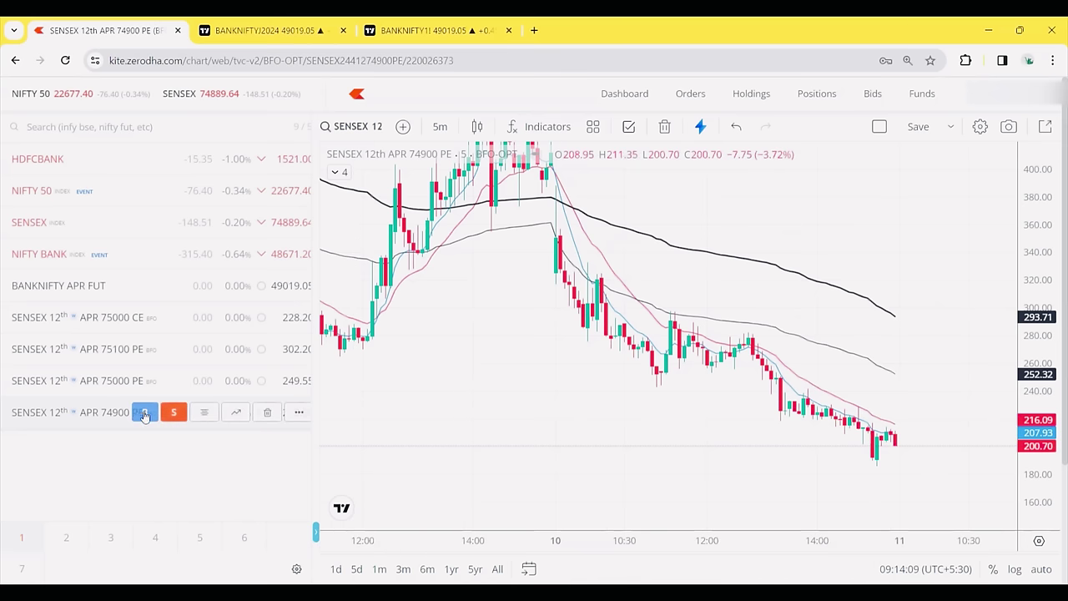
Step: Start a buy order for SENSEX 12th APR 74900 PE from its watchlist row
{"action": "left_click", "coordinate": [144, 415]}
{"action": "type", "text": "600"}
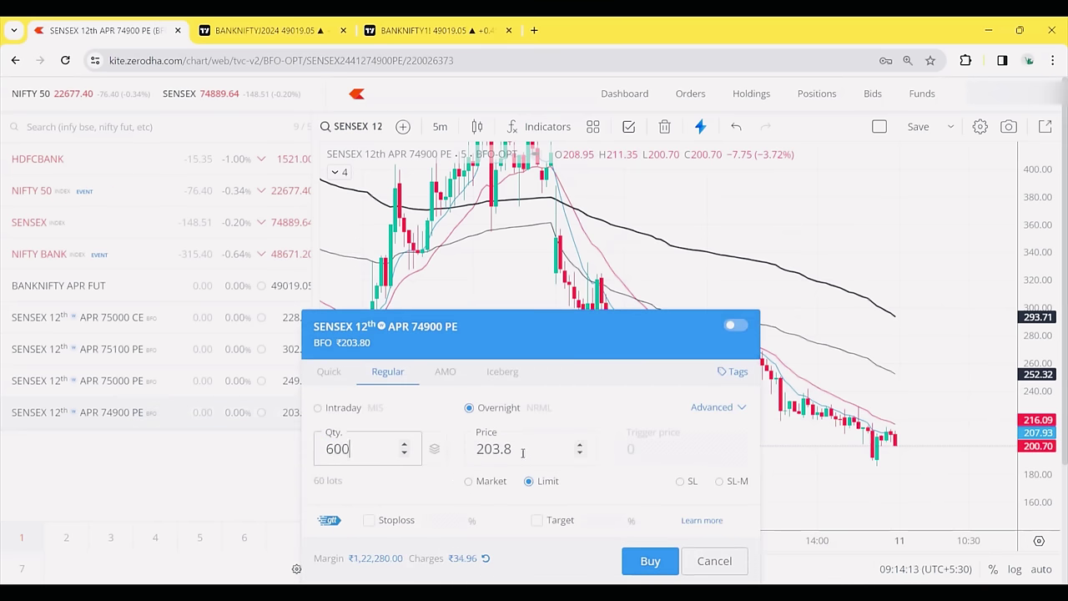
Step: Move to the price field and begin entering the 245 limit price for 600 quantity
{"action": "key", "text": "Tab"}
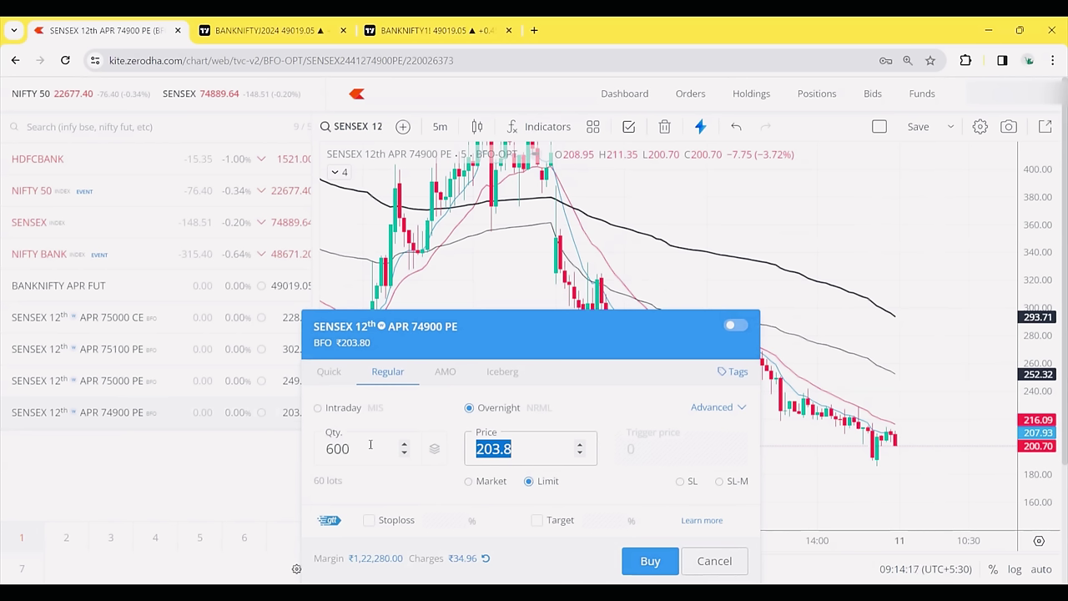
{"action": "type", "text": "245"}
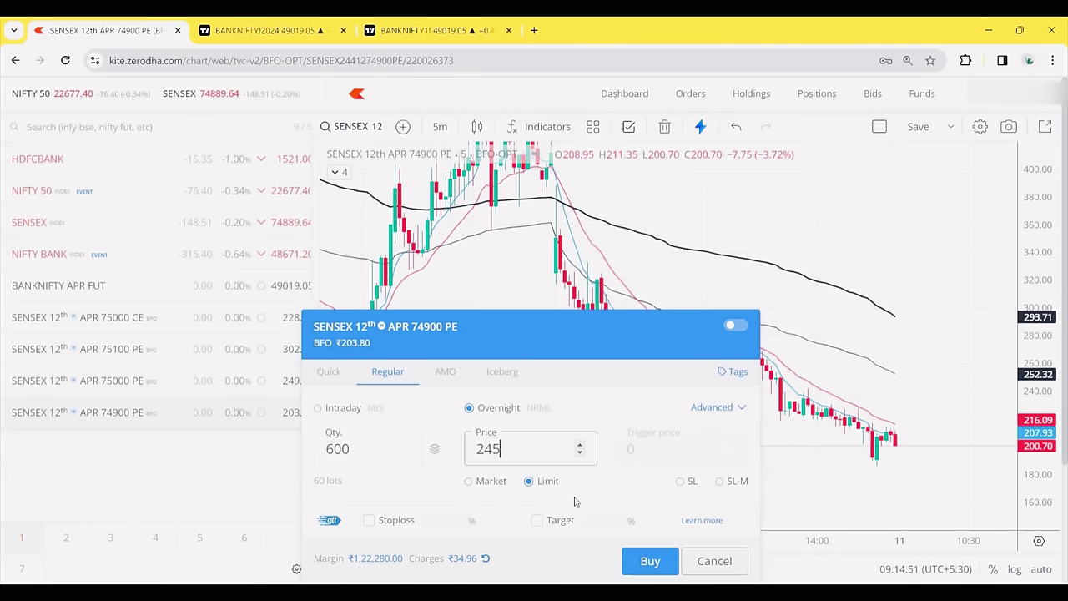
Step: Buy 600 SENSEX 74900 PE at 245, sell them at 286.73, and view Orders
{"action": "left_click", "coordinate": [648, 561]}
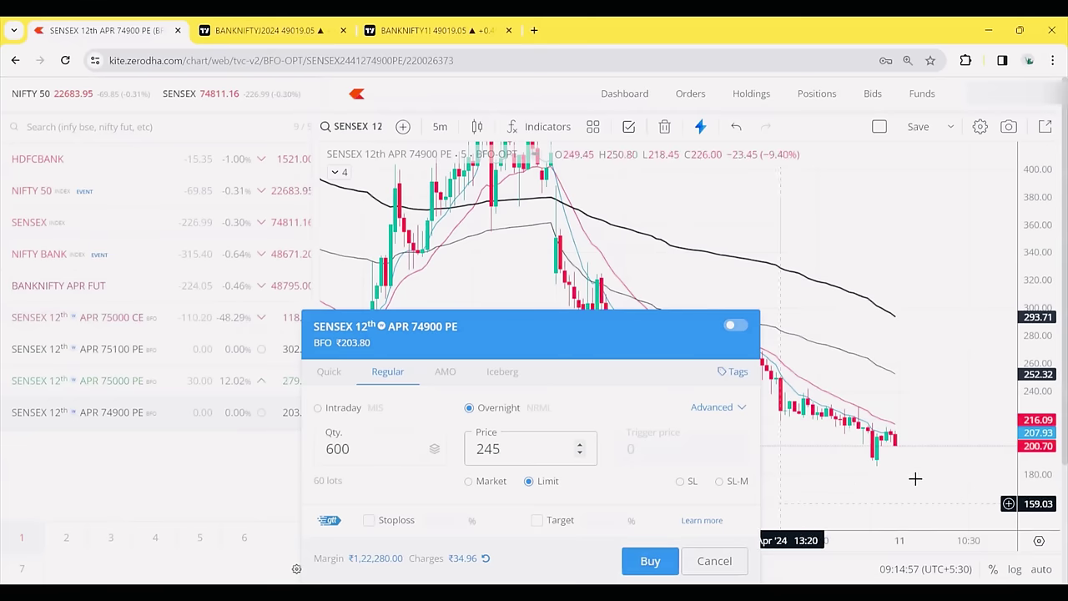
{"action": "left_click", "coordinate": [656, 559]}
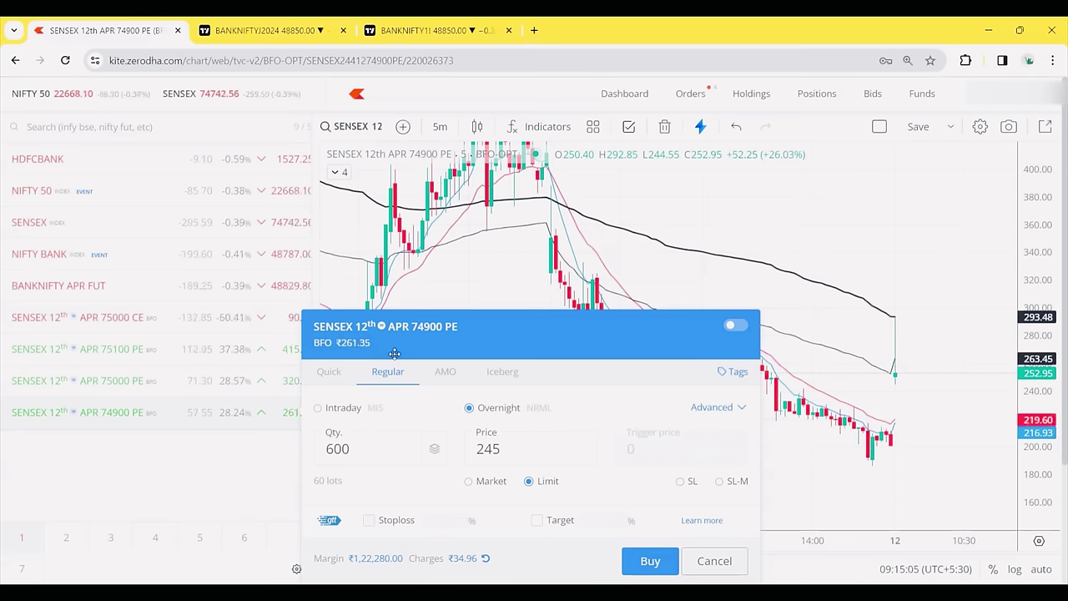
{"action": "left_click", "coordinate": [734, 327]}
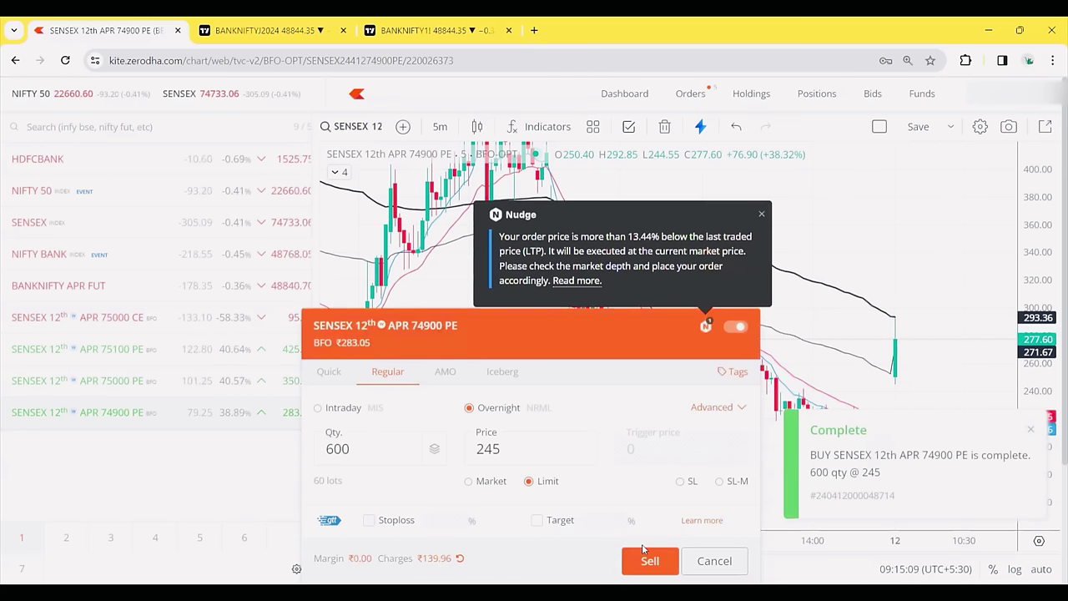
{"action": "left_click", "coordinate": [649, 564]}
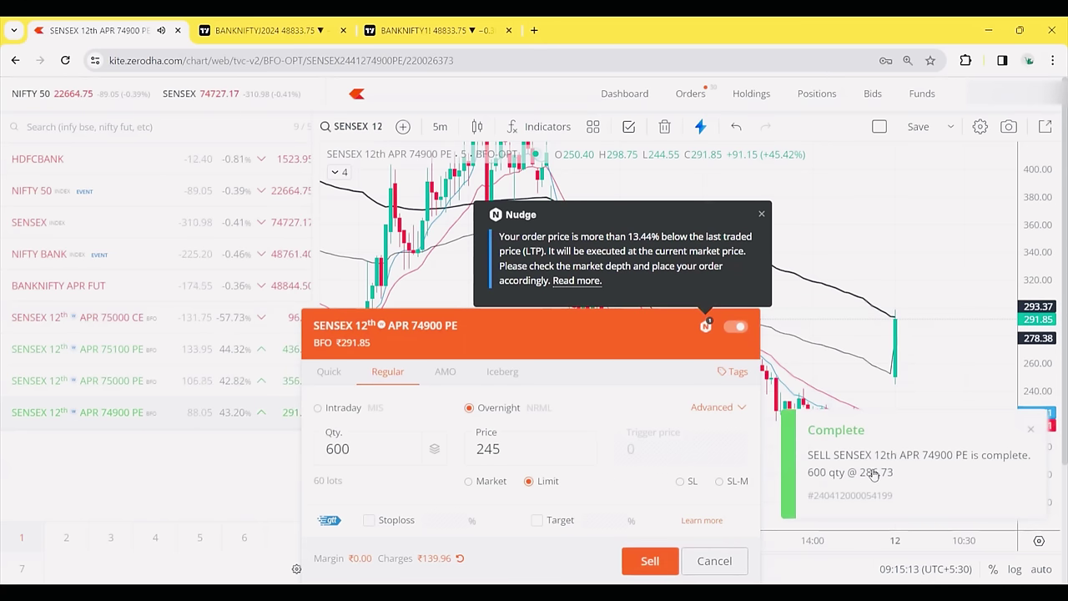
{"action": "left_click", "coordinate": [696, 97]}
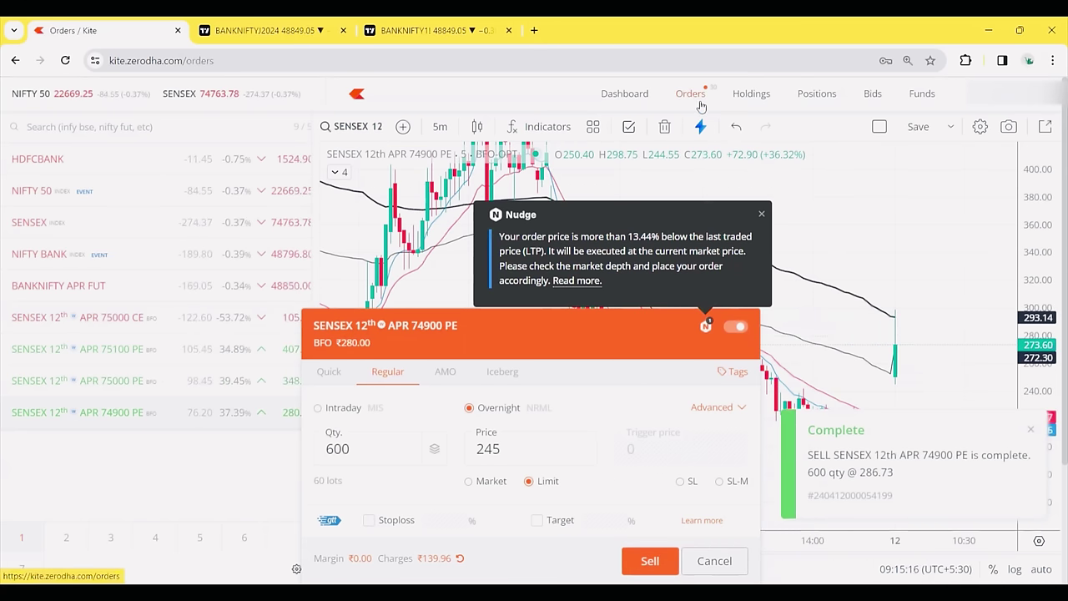
{"action": "left_click", "coordinate": [759, 216]}
Step: Cancel the leftover sell form and check the +25,036.50 profit on Positions
{"action": "left_click", "coordinate": [707, 559]}
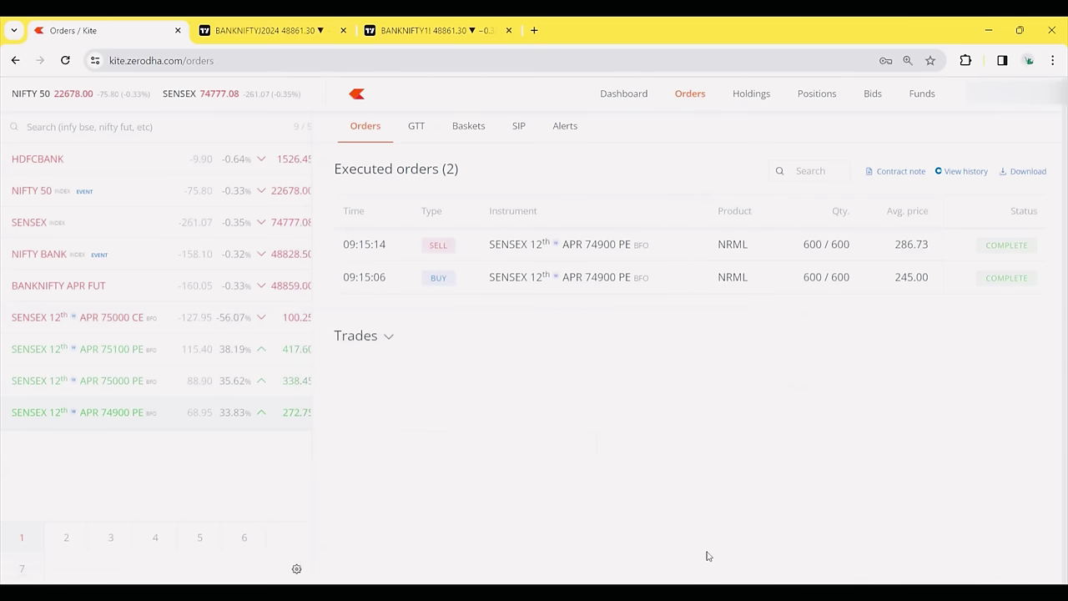
{"action": "left_click", "coordinate": [826, 98]}
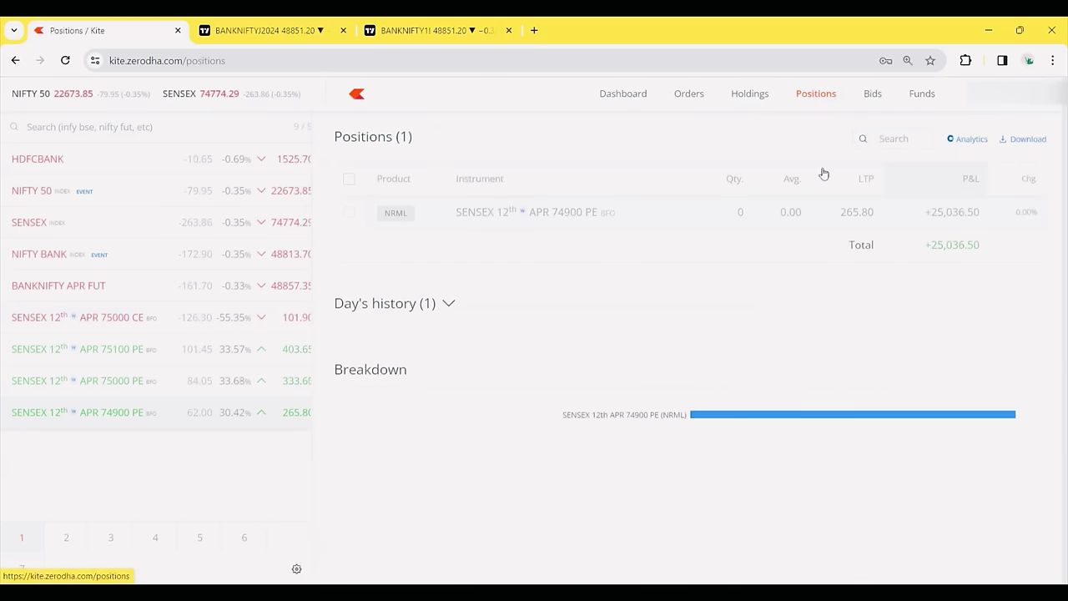
{"action": "left_click_drag", "start_coordinate": [911, 244], "coordinate": [973, 245]}
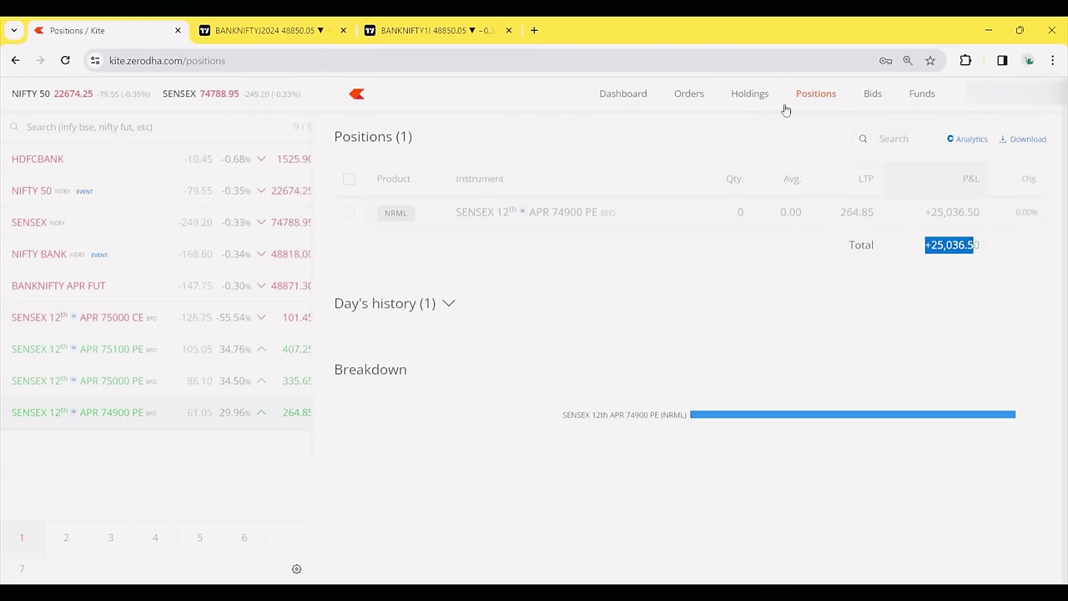
Step: Back on Orders, highlight the 245.00 buy and 286.73 sell average prices
{"action": "left_click", "coordinate": [700, 104]}
{"action": "left_click_drag", "start_coordinate": [893, 276], "coordinate": [946, 277]}
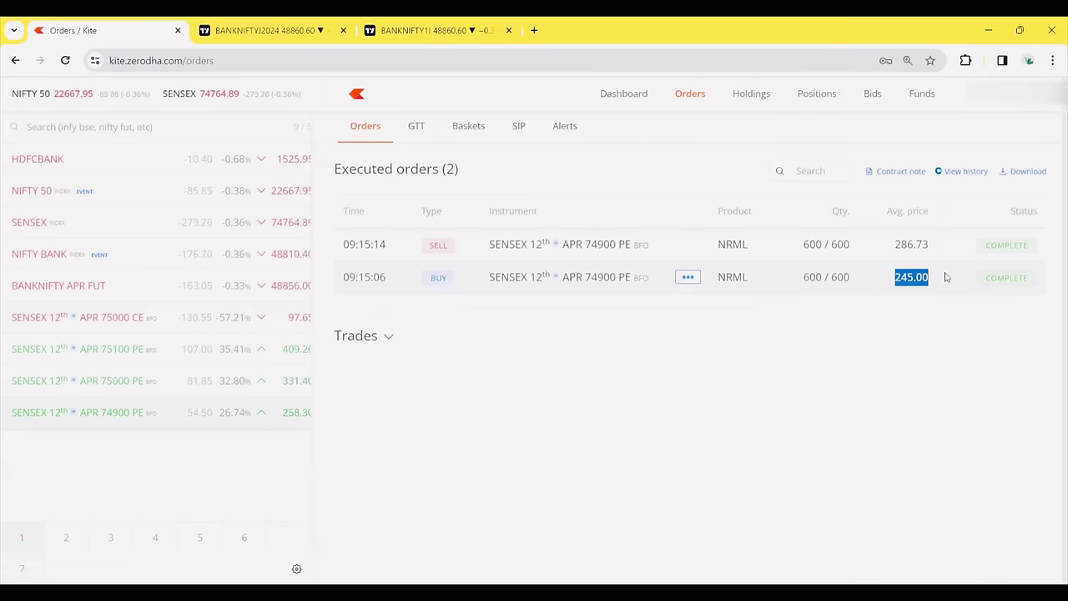
{"action": "left_click", "coordinate": [907, 242]}
{"action": "left_click_drag", "start_coordinate": [908, 243], "coordinate": [932, 243]}
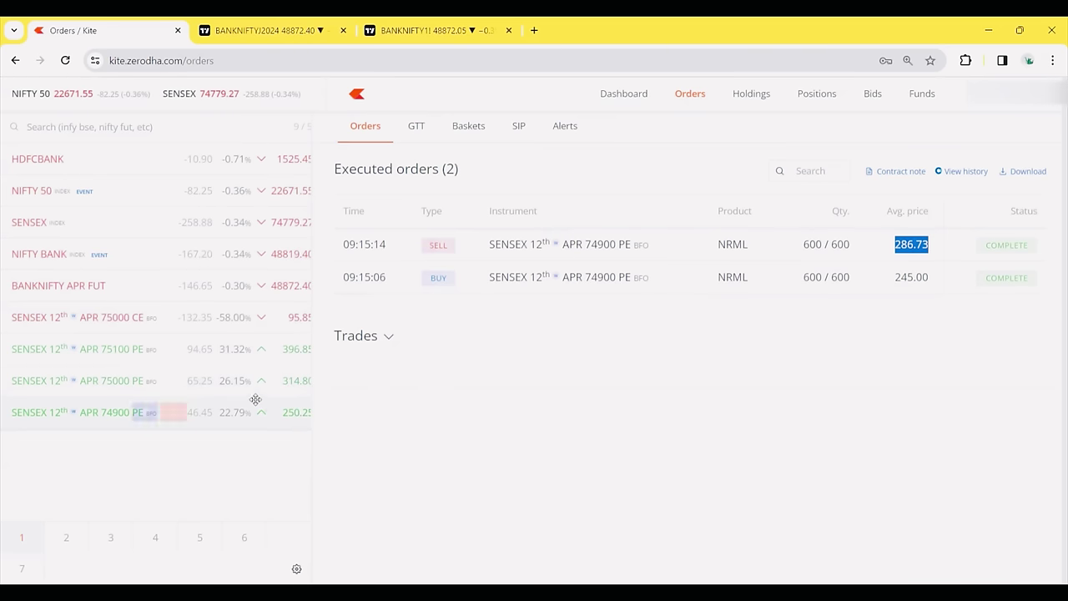
{"action": "mouse_move", "coordinate": [125, 412]}
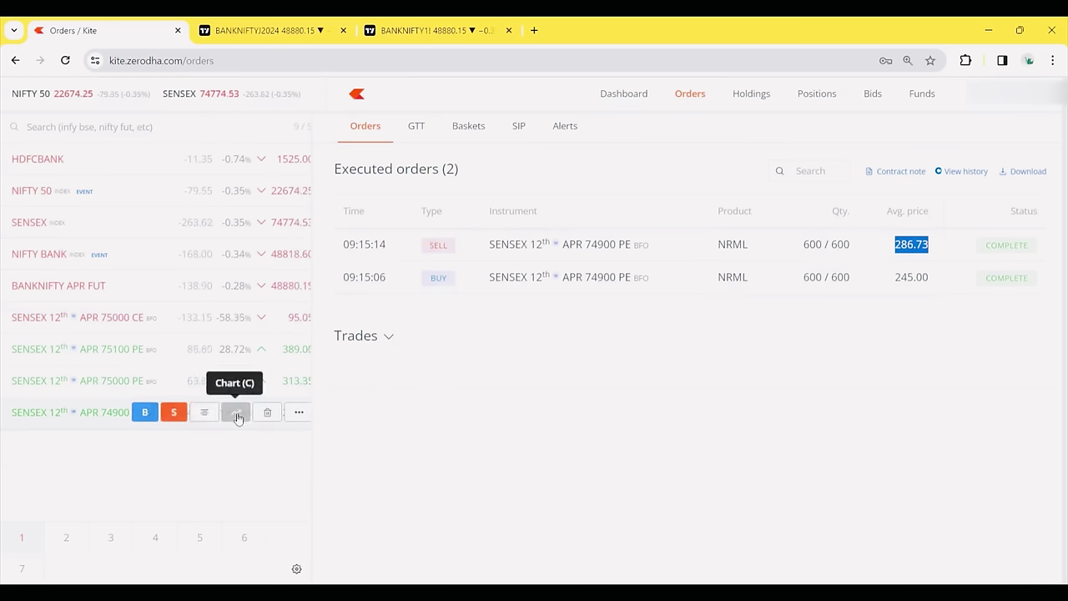
{"action": "left_click", "coordinate": [237, 414]}
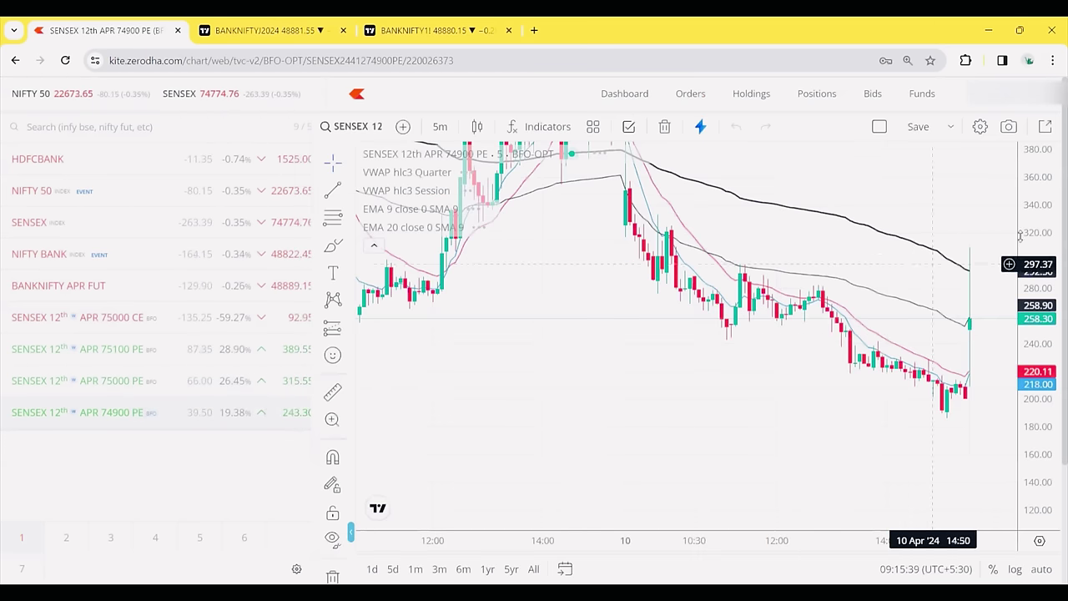
Step: Compress the chart's price axis and scroll right to show a wider price range
{"action": "left_click_drag", "start_coordinate": [1032, 232], "coordinate": [1032, 284]}
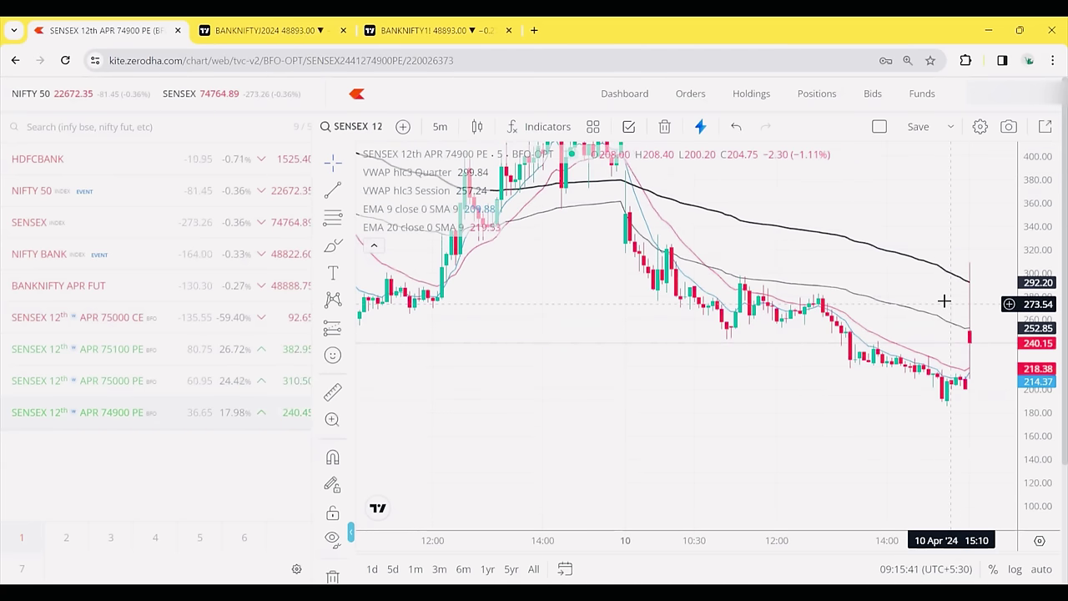
{"action": "scroll", "coordinate": [846, 286], "scroll_direction": "right", "scroll_amount": 3}
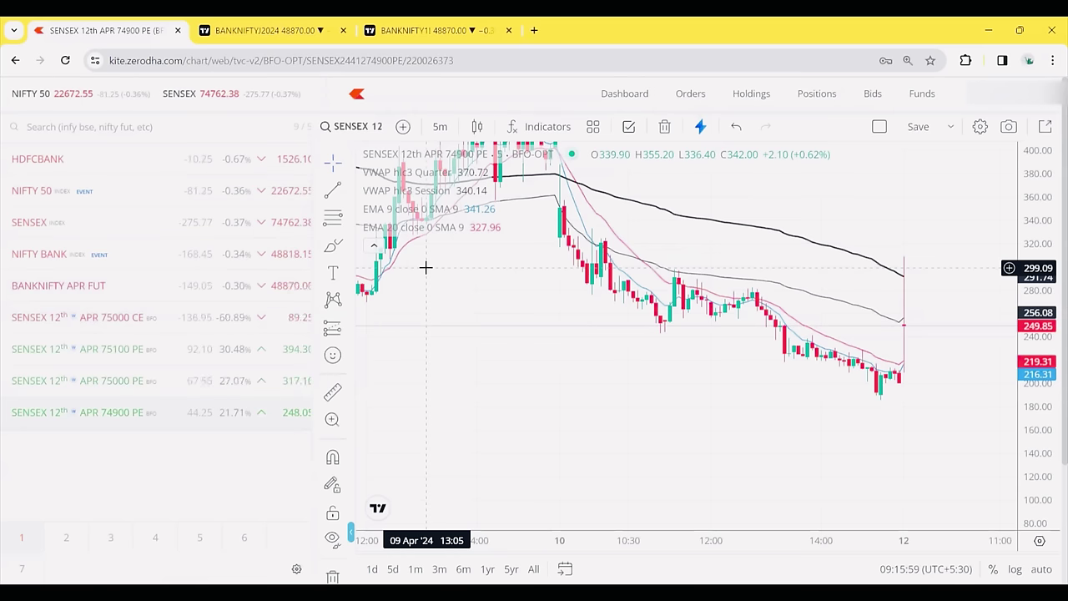
Step: Go back to Orders listing the complete 600-quantity buy at 245.00 and sell at 286.73
{"action": "left_click", "coordinate": [697, 103]}
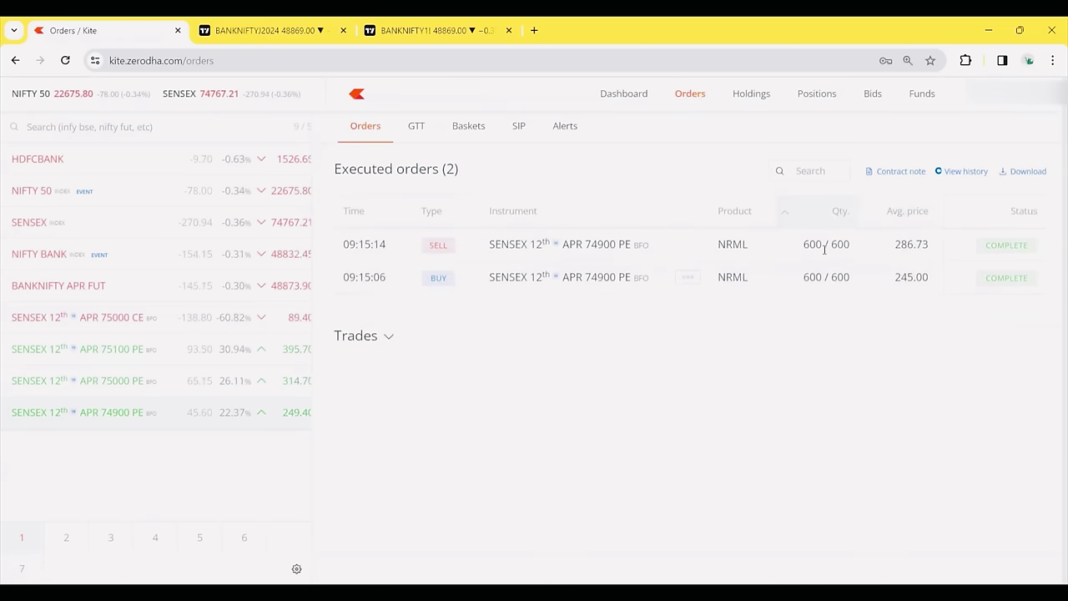